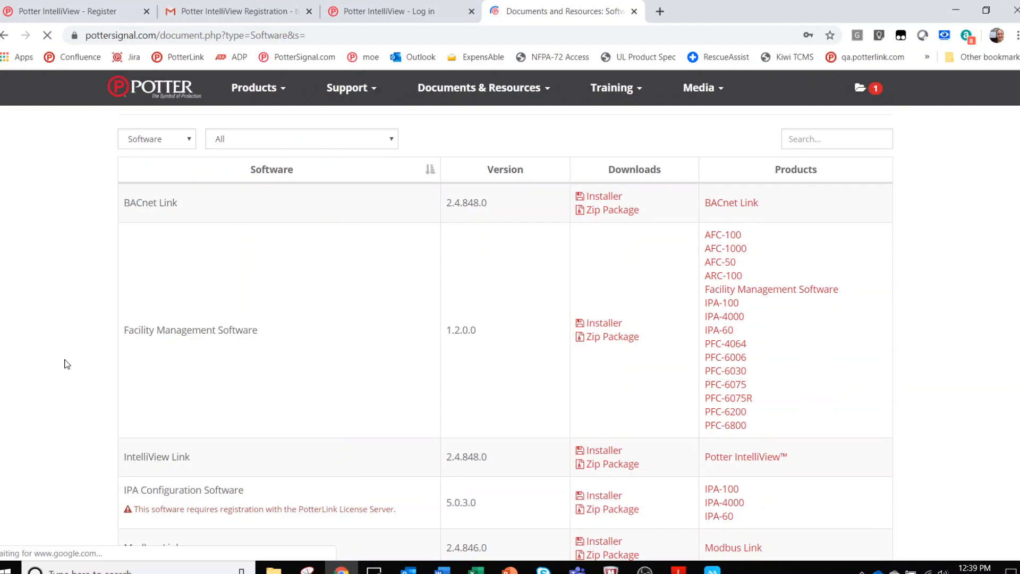
scroll(68, 362, "down", 1)
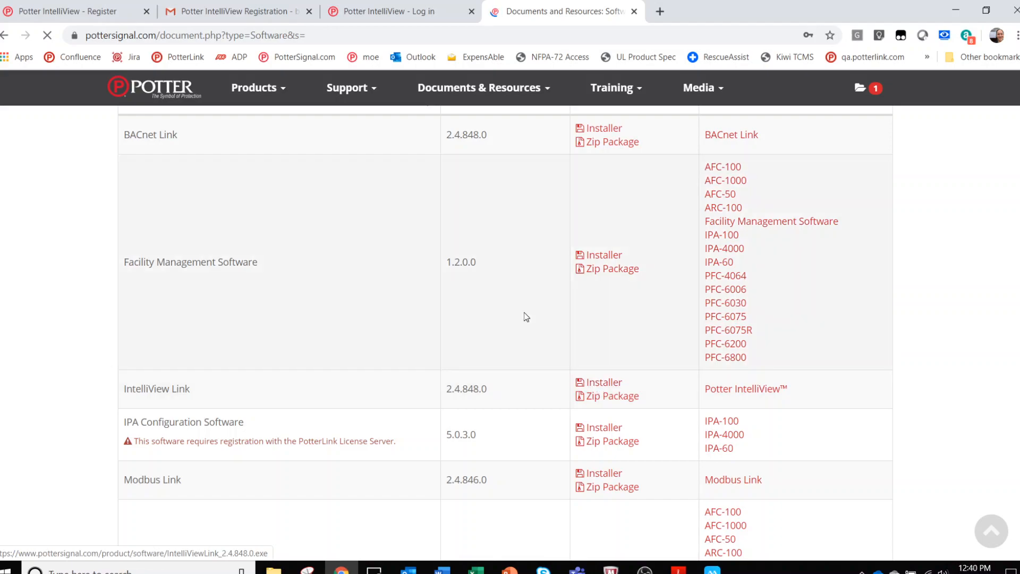
Scroll to IntelliView Link 2.4.848.0 in the software list and minimize the browser.
left_click(955, 10)
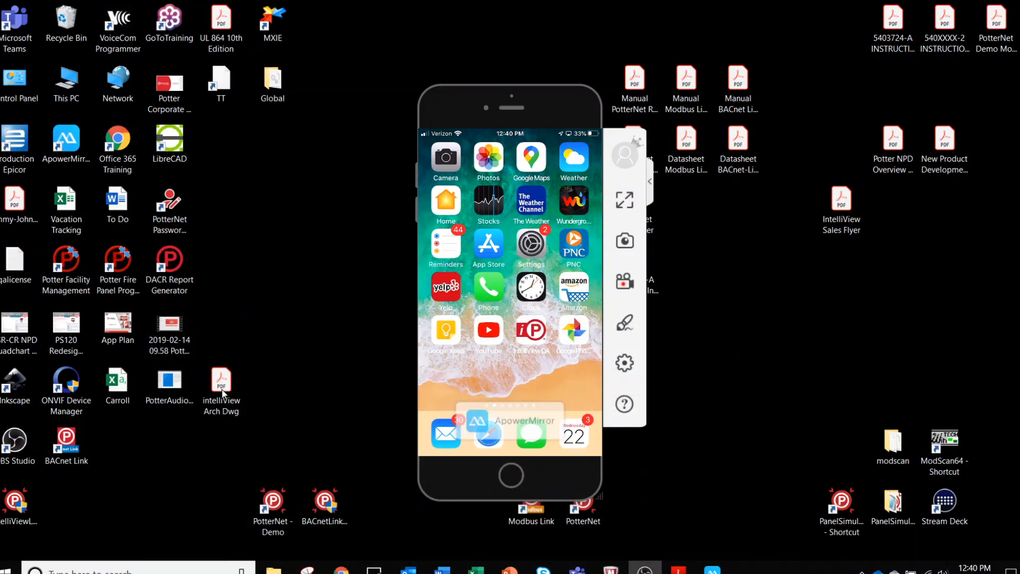
Launch the IntelliViewLink 2.4.848.0 installer from the desktop.
left_click(11, 502)
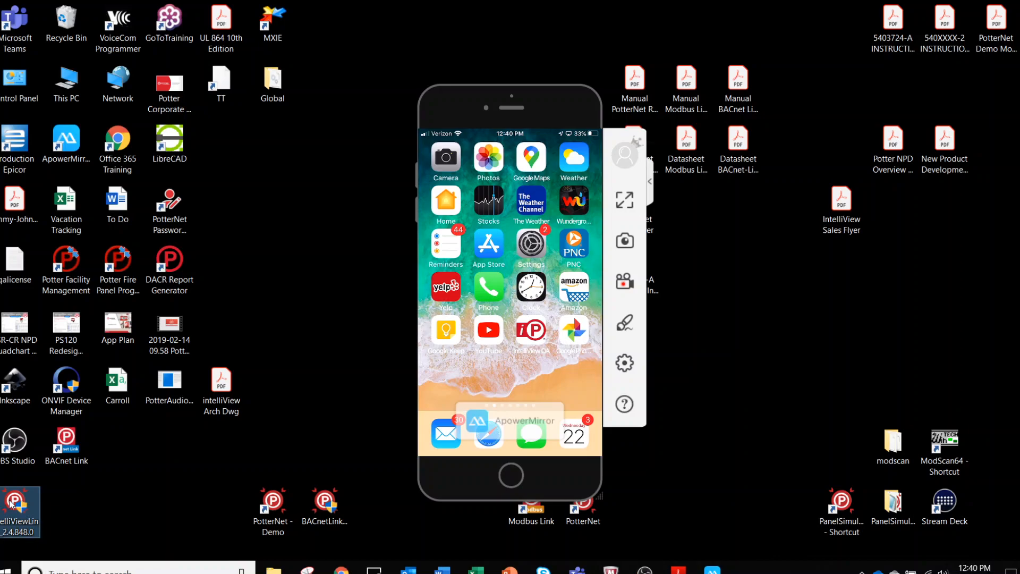
double_click(10, 501)
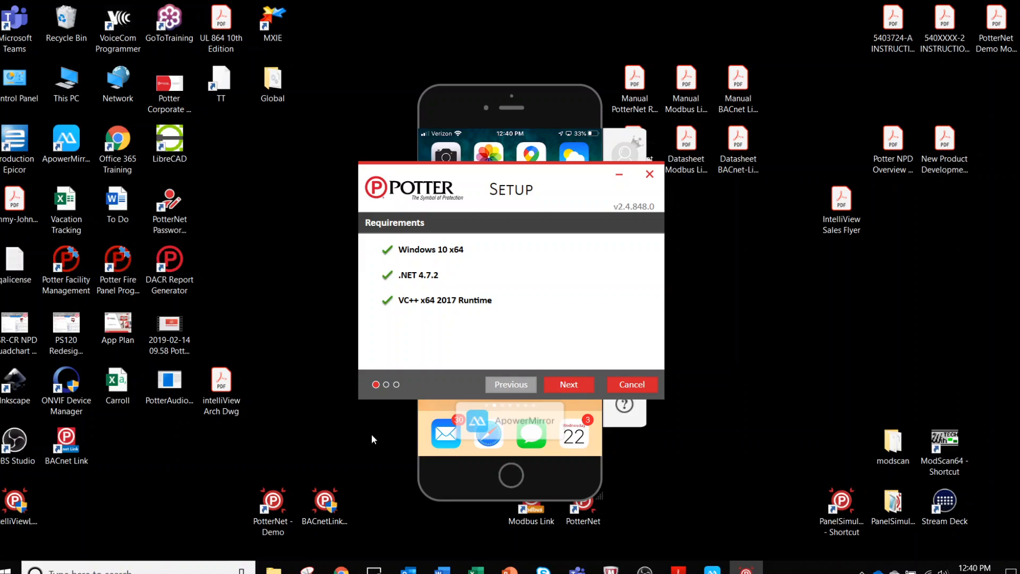
Pass the requirements check, accept the license agreement, and install IntelliView Link.
left_click(579, 392)
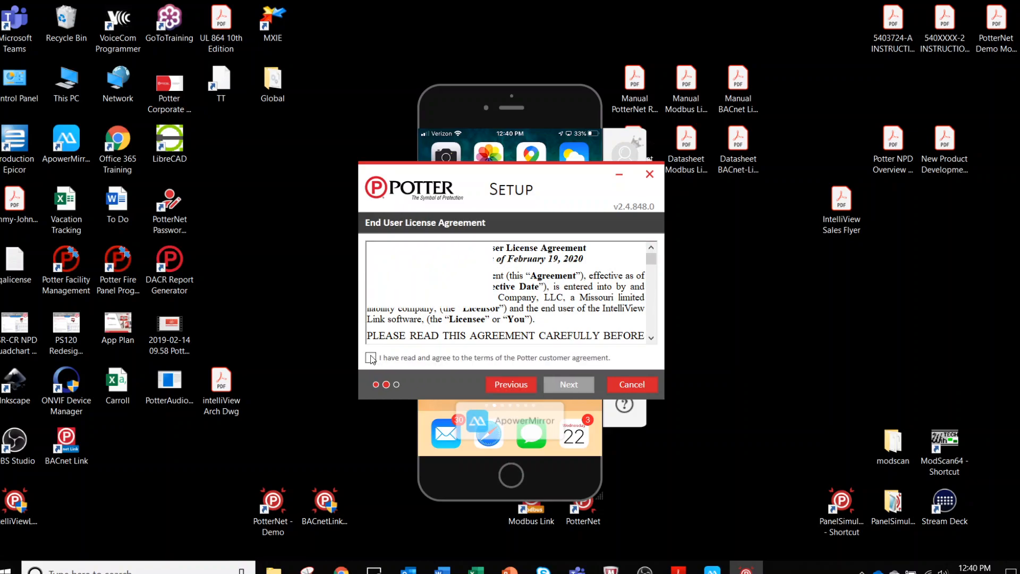
left_click(371, 357)
left_click(566, 385)
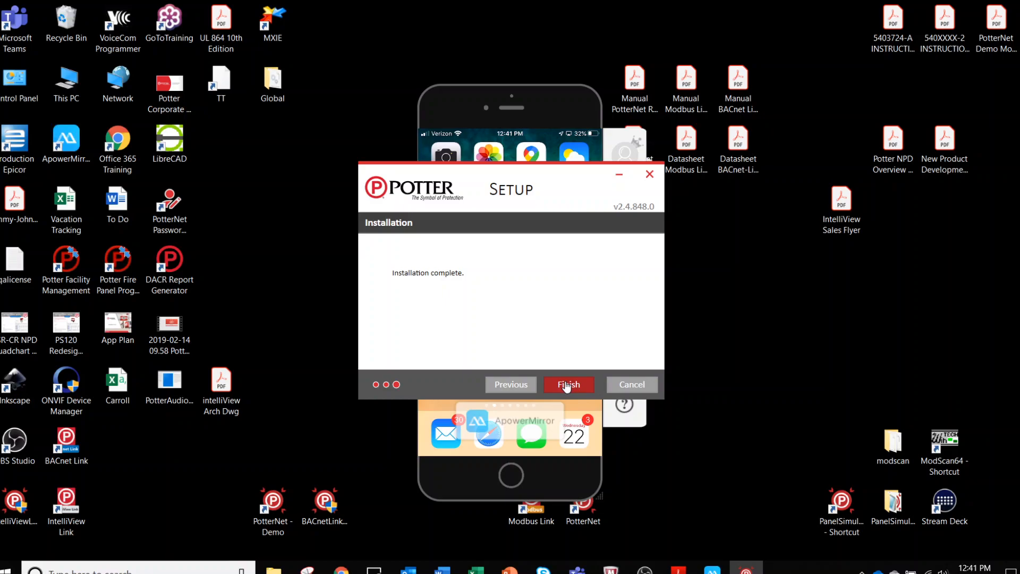
Finish the installer and start IntelliView Link from its new desktop shortcut.
left_click(567, 386)
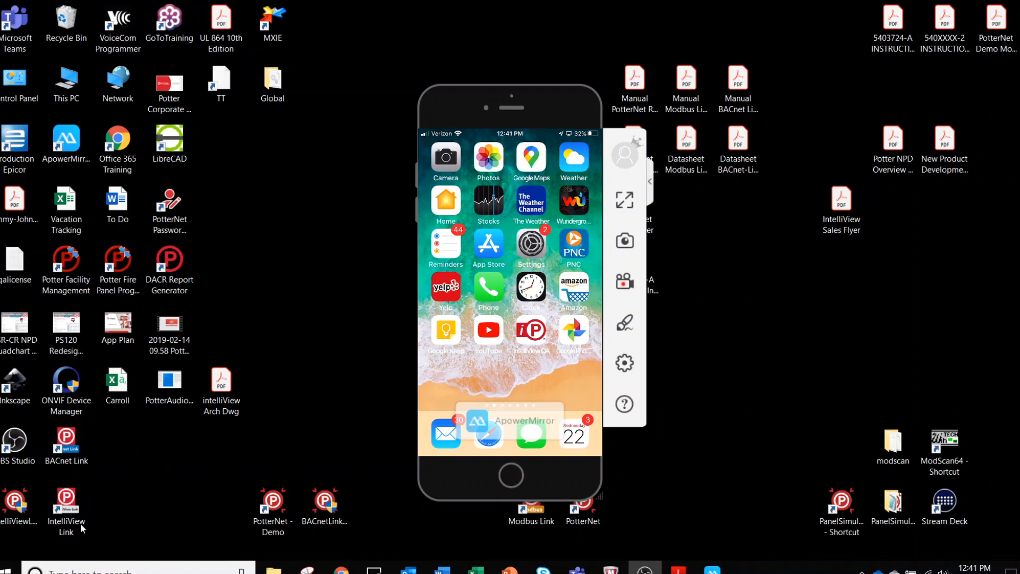
left_click(66, 504)
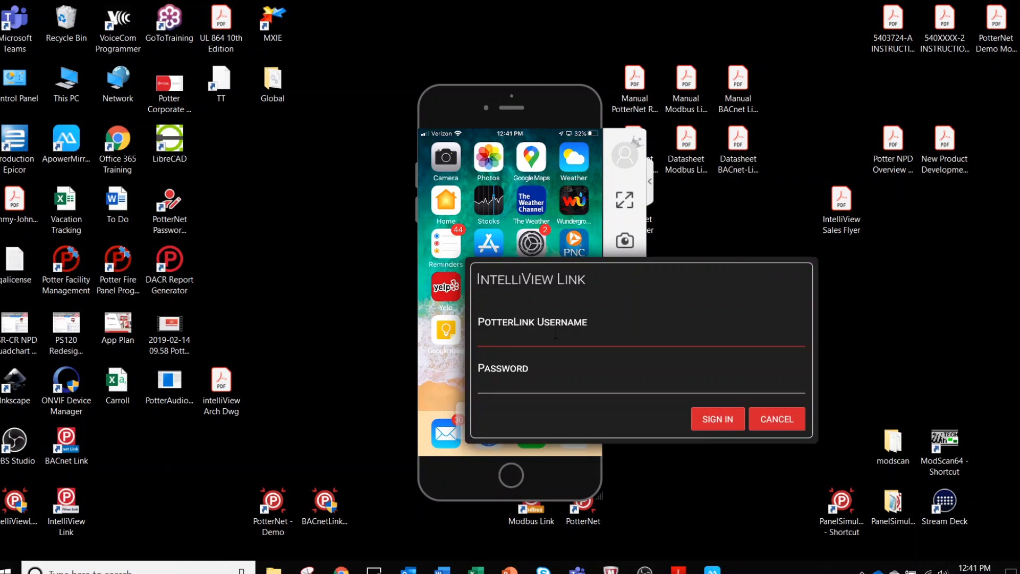
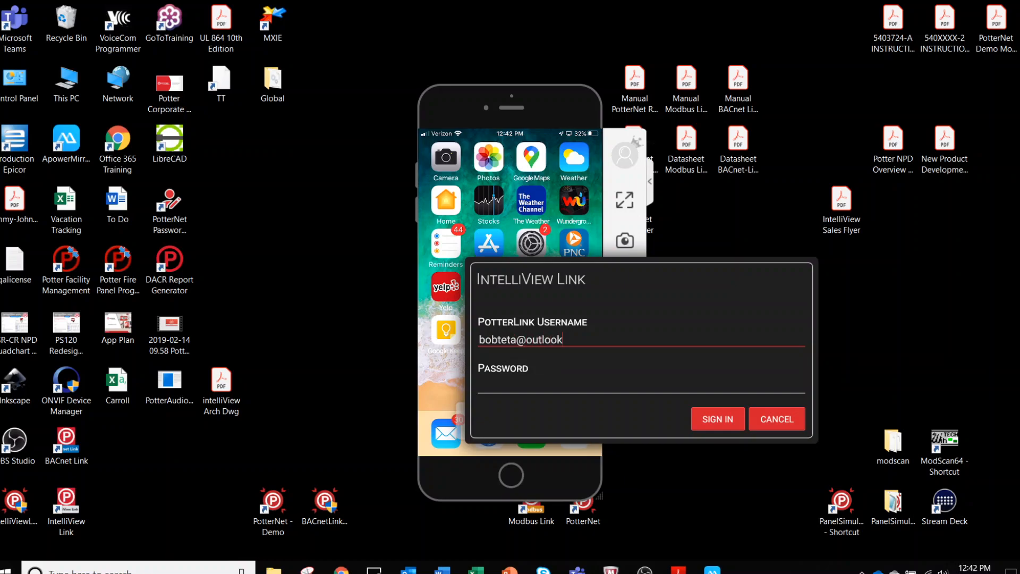
Sign in with the PotterLink account username and password to reach the registration form.
key("Tab")
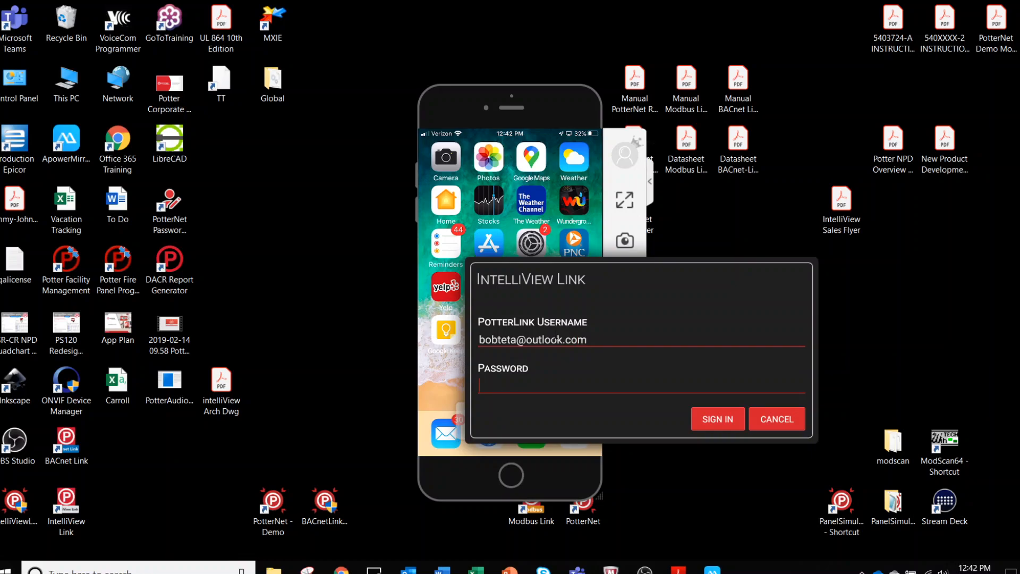
type("••••••••")
left_click(712, 418)
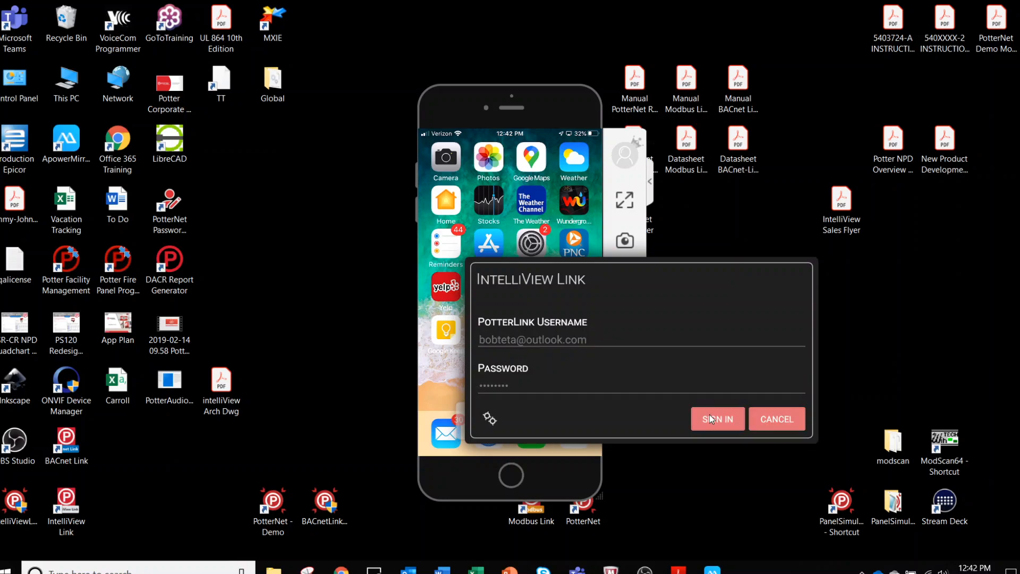
left_click(539, 296)
left_click(522, 345)
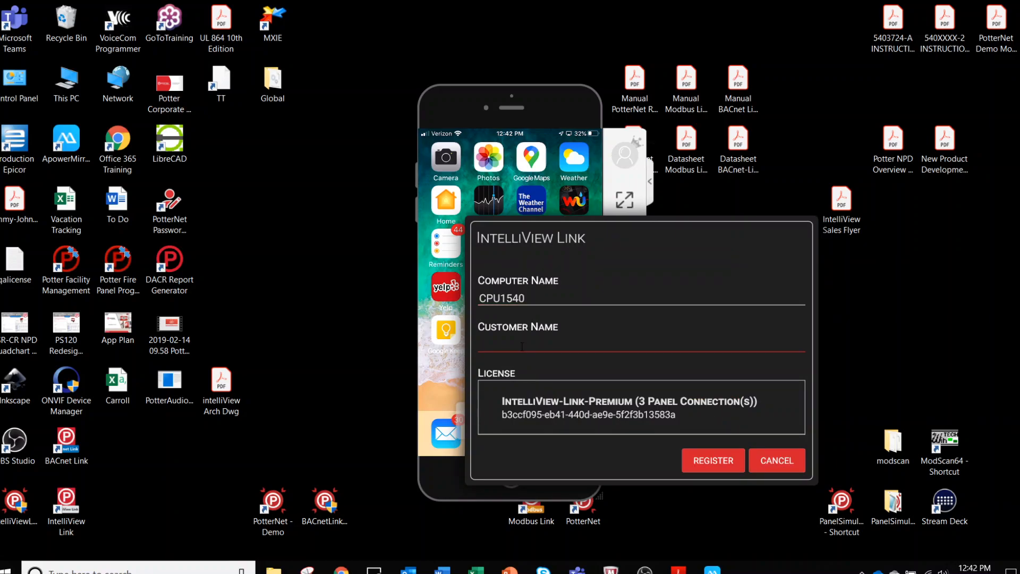
Register as customer 'ABC Company' with the IntelliView-Link-Premium license.
type("ABC Company")
left_click(490, 410)
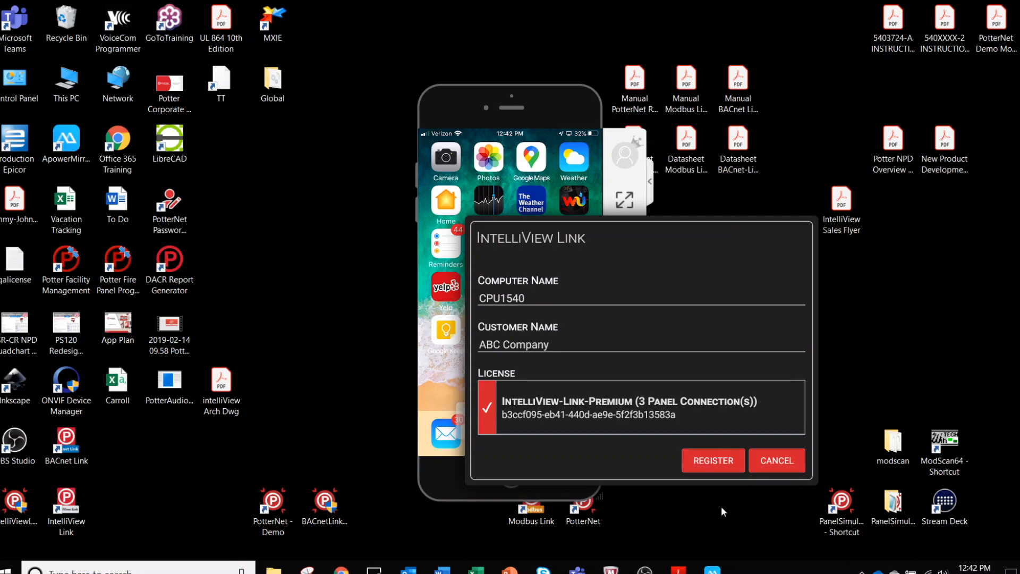
left_click(715, 458)
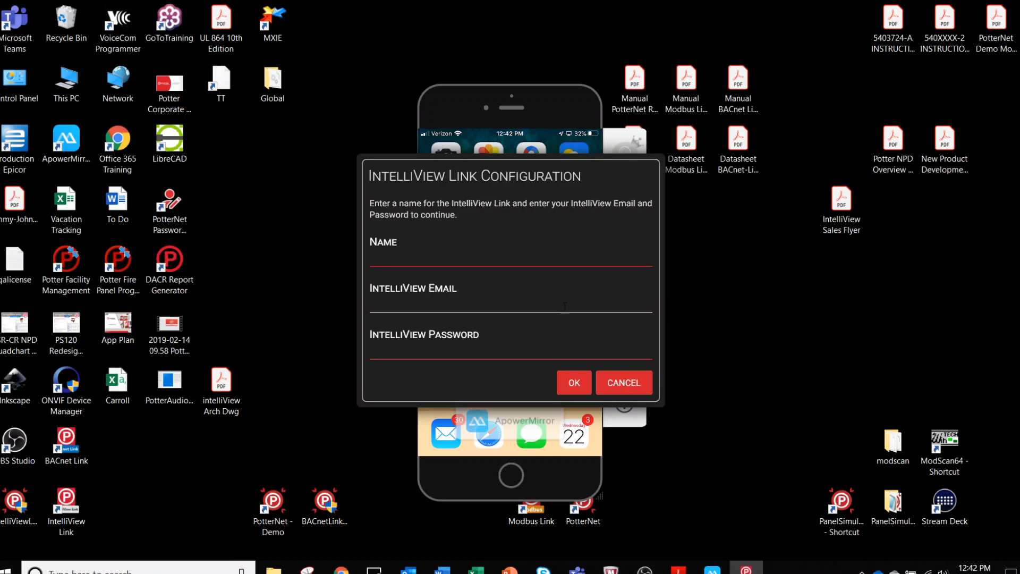
Name the link 'University of Potter', enter the IntelliView account e-mail and password, and confirm.
left_click(470, 262)
type("University o")
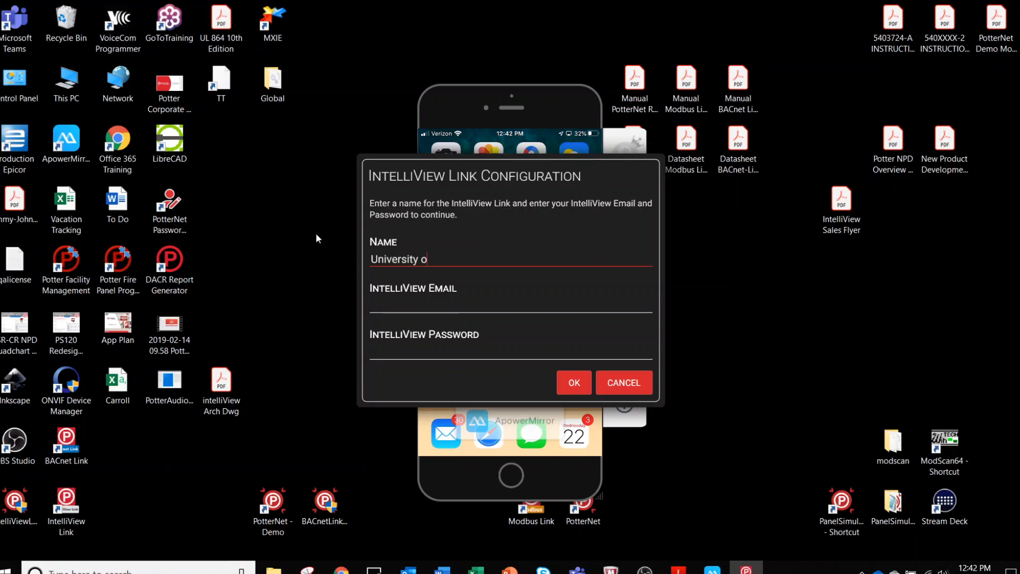
type("f Potter")
left_click(398, 301)
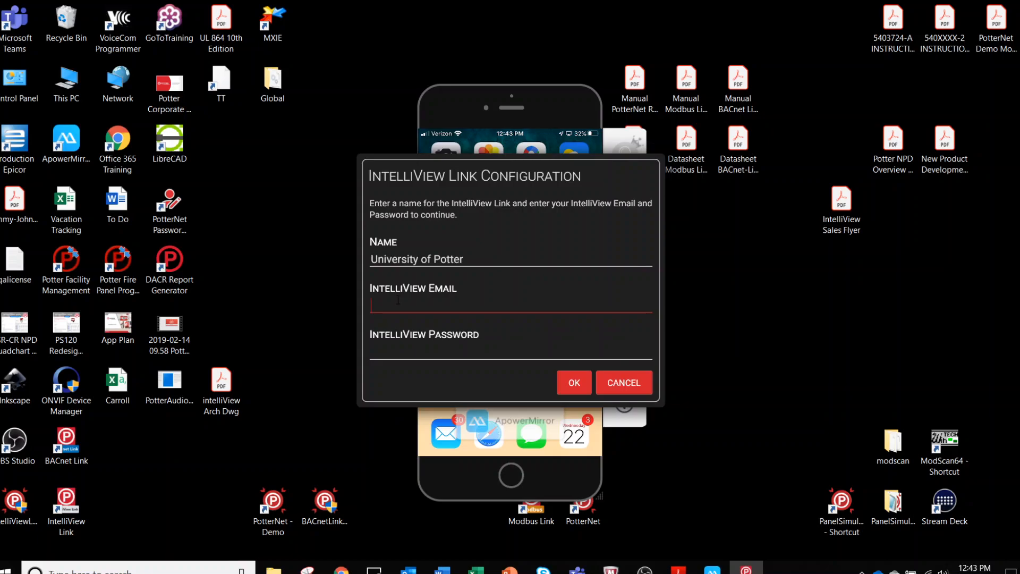
key("Tab")
type("•••••")
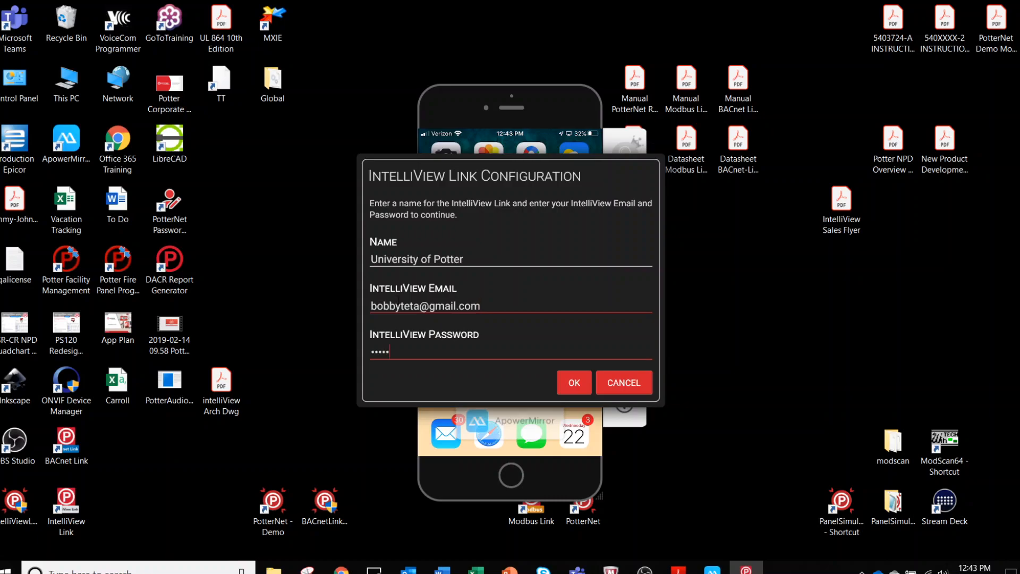
type("•••")
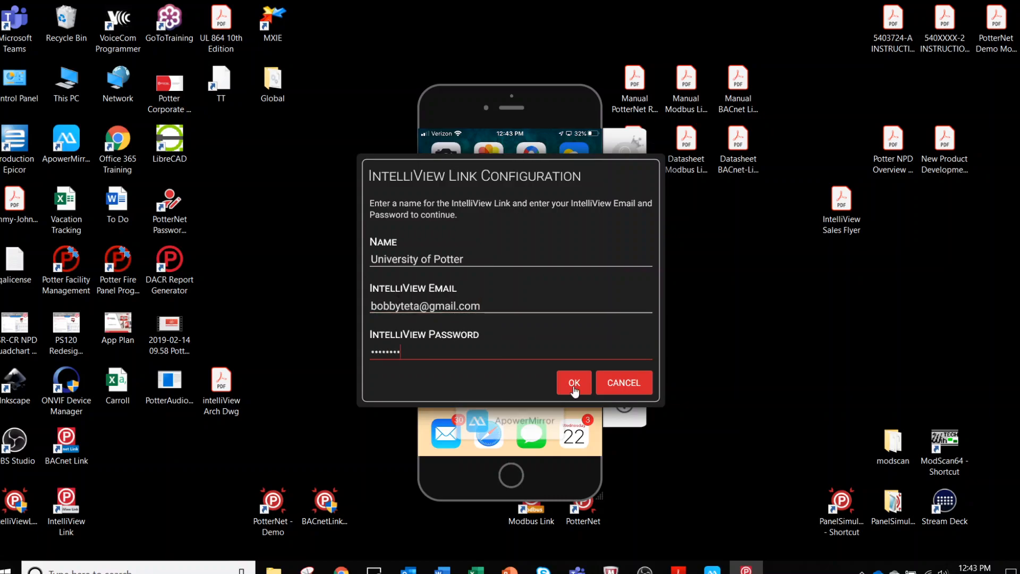
left_click(573, 383)
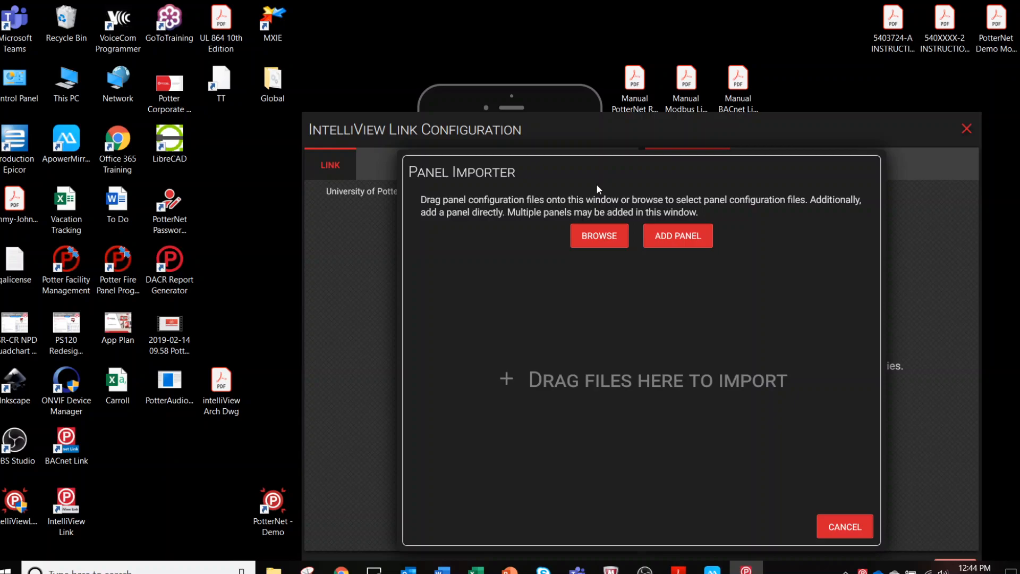
Open the Add Panel dialog from the Panel Importer.
left_click(677, 234)
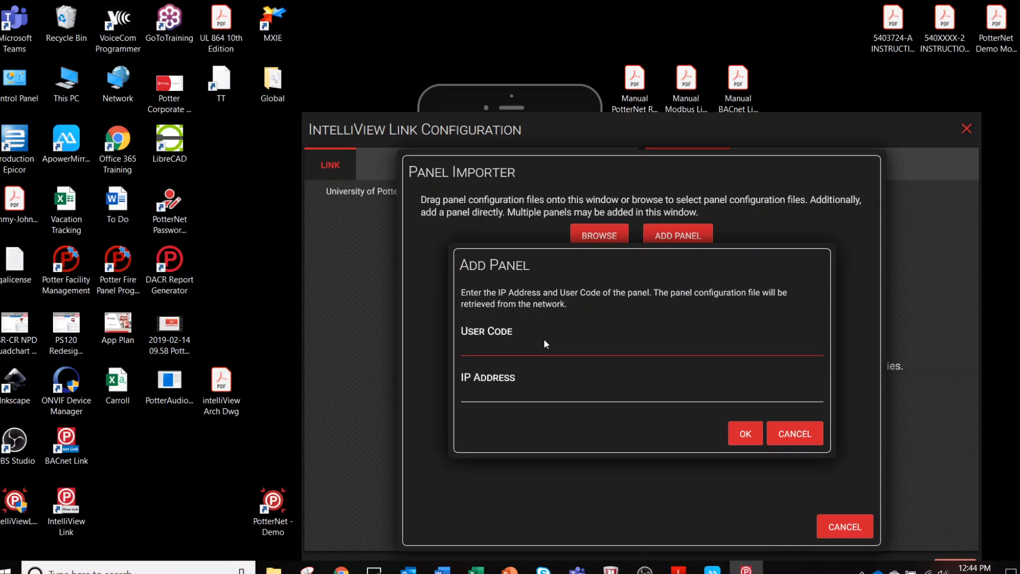
Add the panel at IP 10.13.0.152 with its user code and retrieve its configuration.
left_click(503, 391)
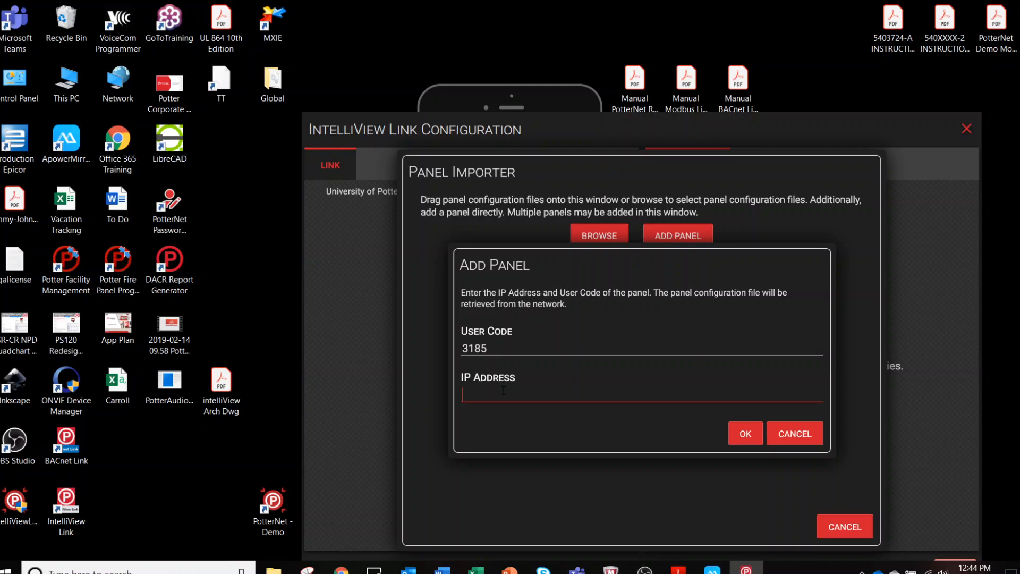
type("10.13.")
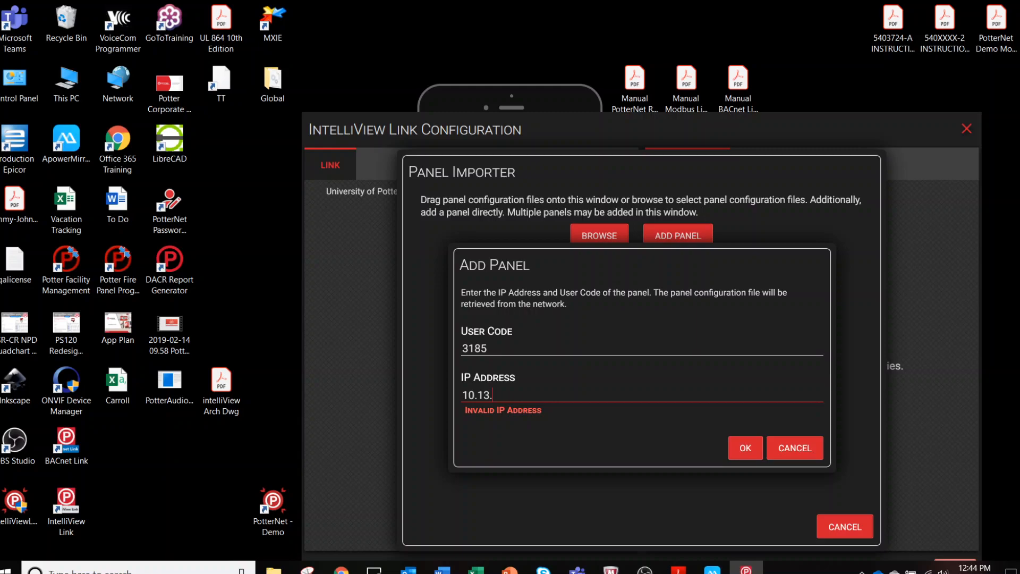
type("0.152")
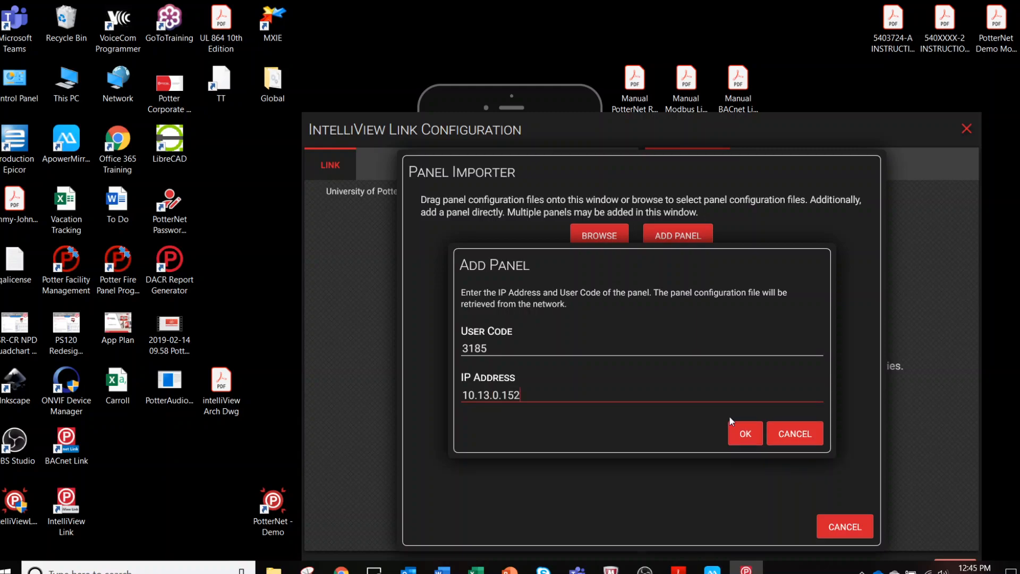
key("Return")
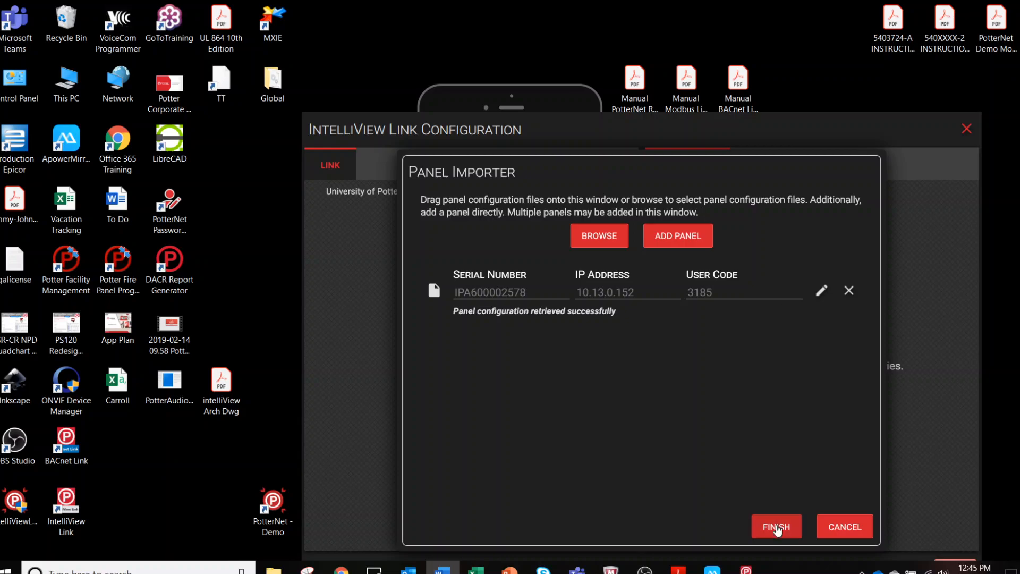
Finish the panel import, save the University of Potter configuration, and uncover the mirrored phone.
left_click(776, 527)
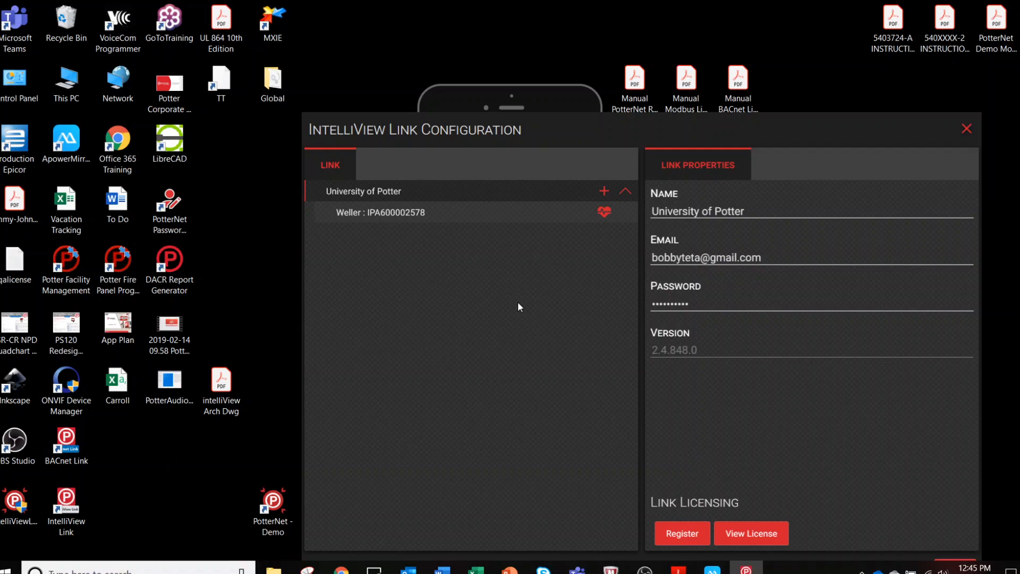
left_click_drag(586, 135, 515, 80)
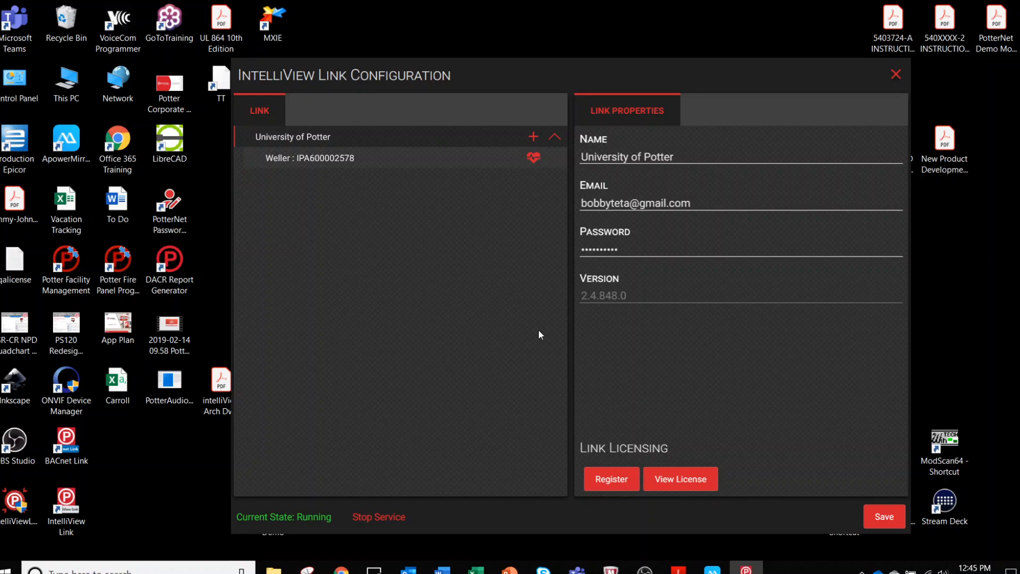
left_click(884, 517)
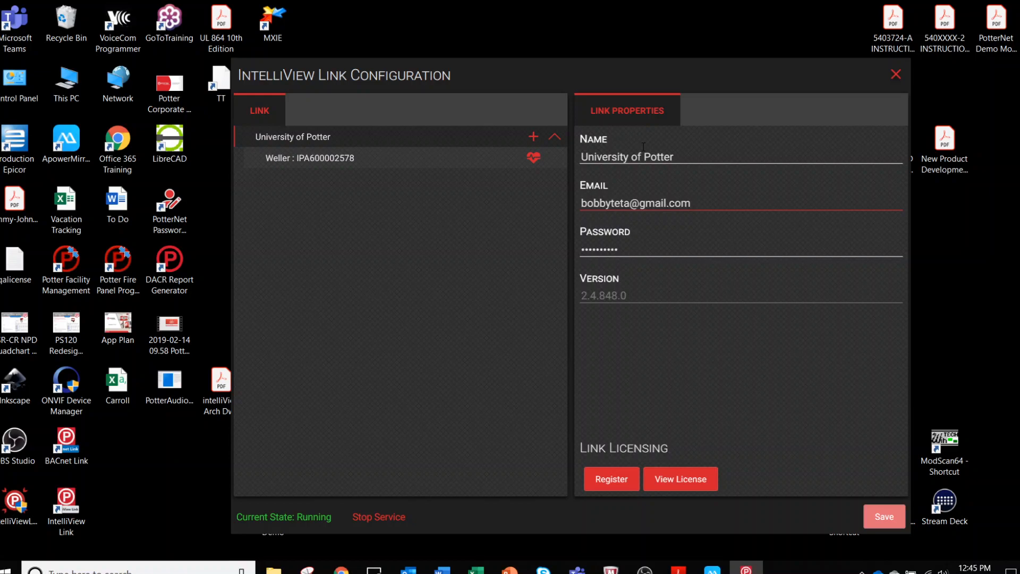
left_click_drag(779, 75, 779, 522)
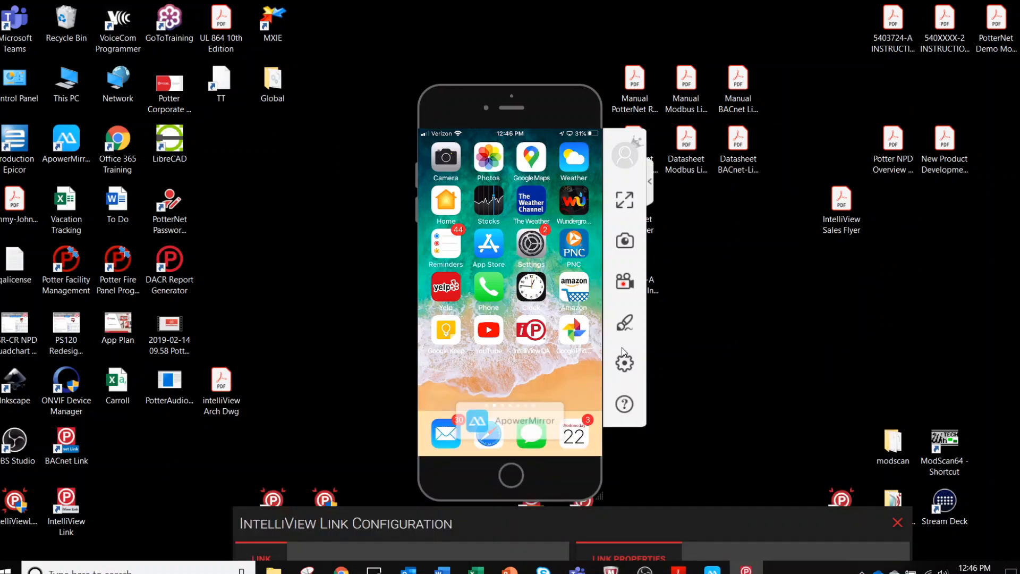
Switch to the intelliView Arch Dwg.pdf architecture drawing in Adobe Acrobat Reader.
key("alt+Tab")
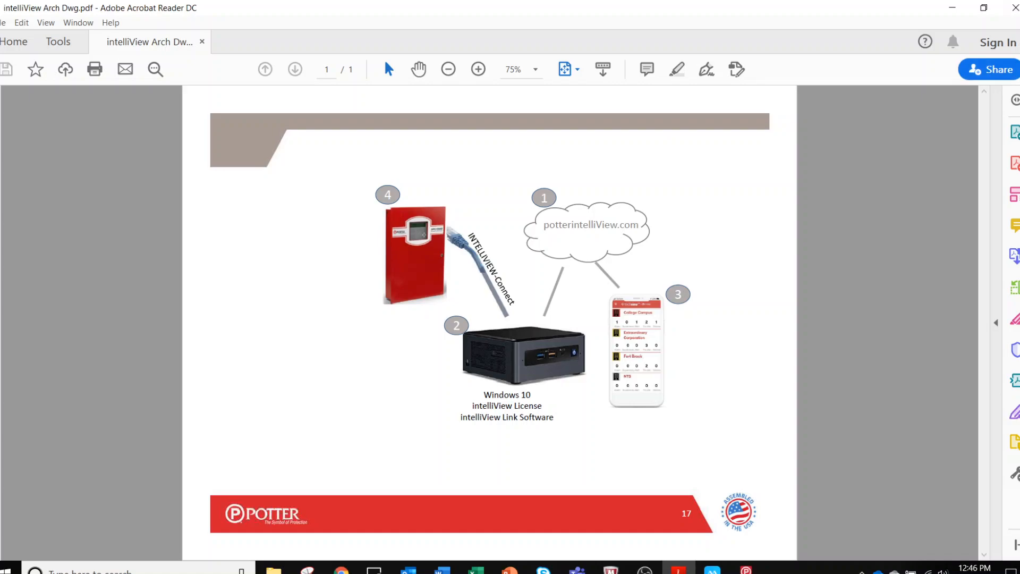
Minimize Acrobat Reader to reveal the mirrored phone screen.
left_click(953, 9)
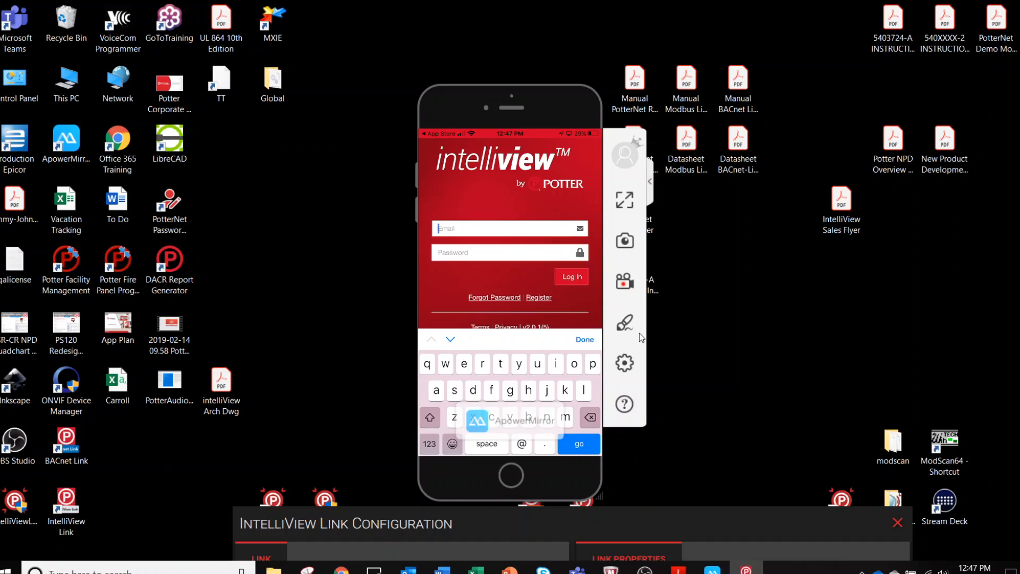
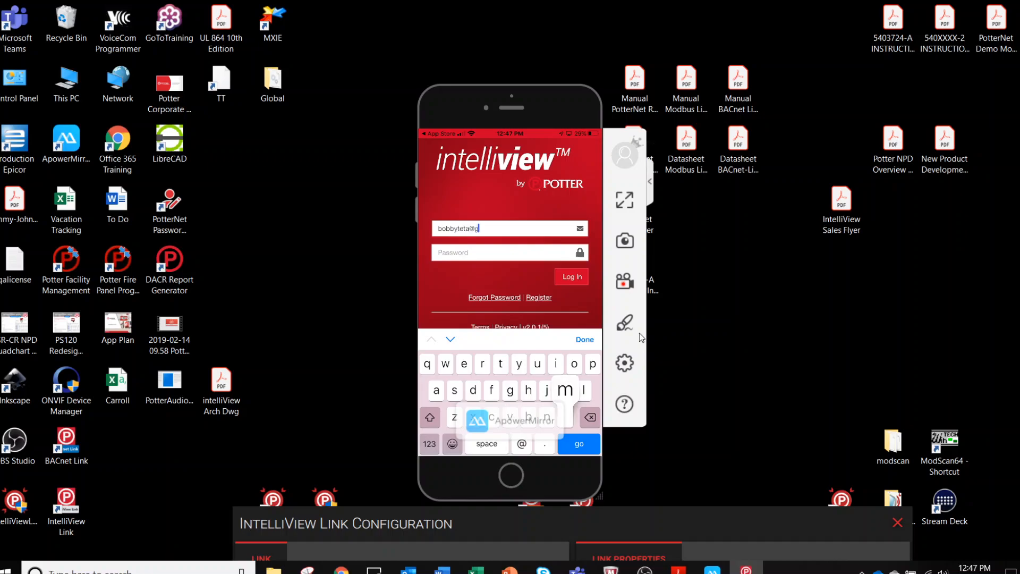
Enter the account e-mail, then the account password, on the intelliView login screen.
key("Tab")
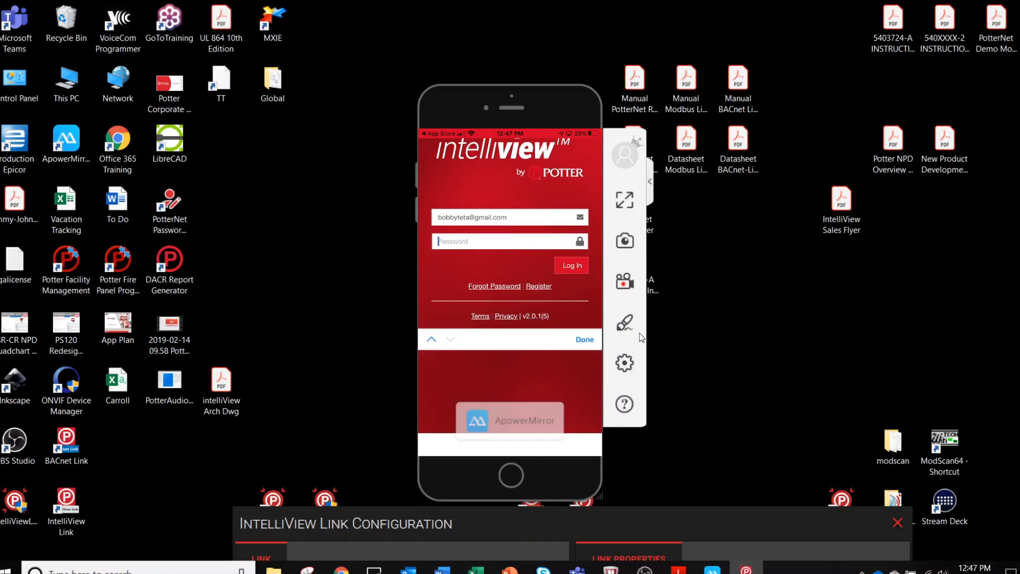
type("•a")
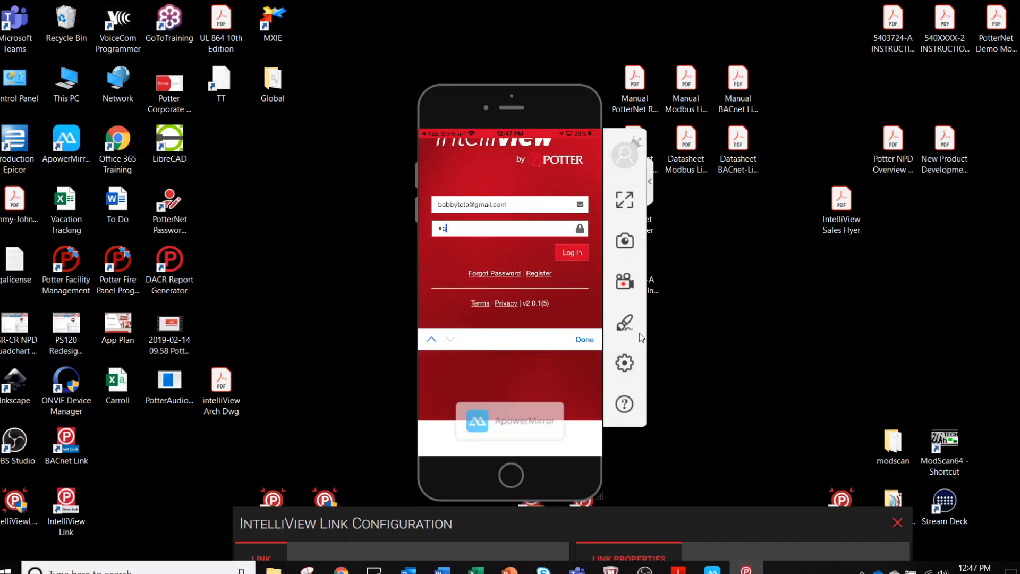
type("••w")
type("••")
type("•")
key("Return")
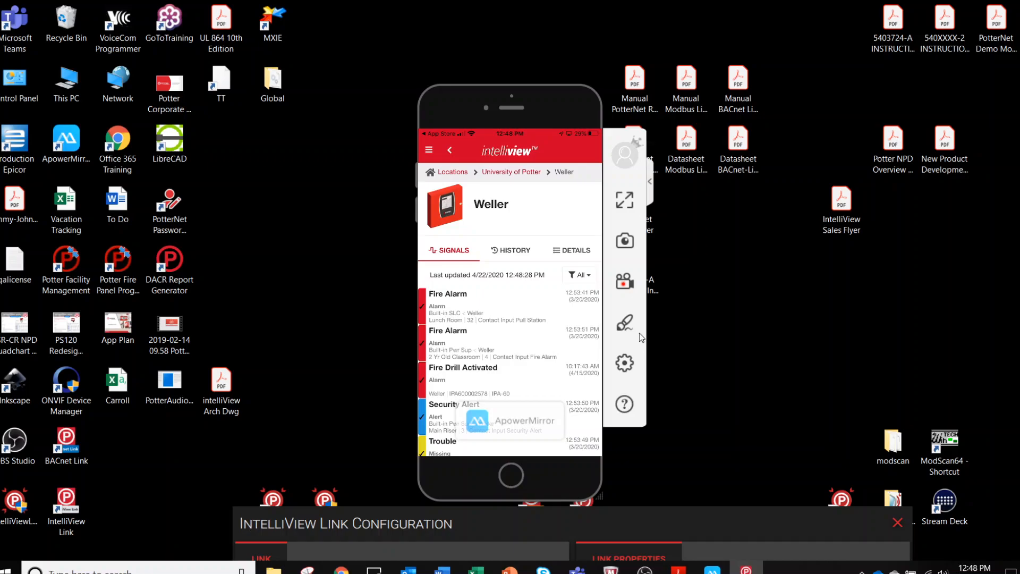
Drag the IntelliView Link Configuration window back up near the top of the screen.
left_click_drag(703, 510, 716, 29)
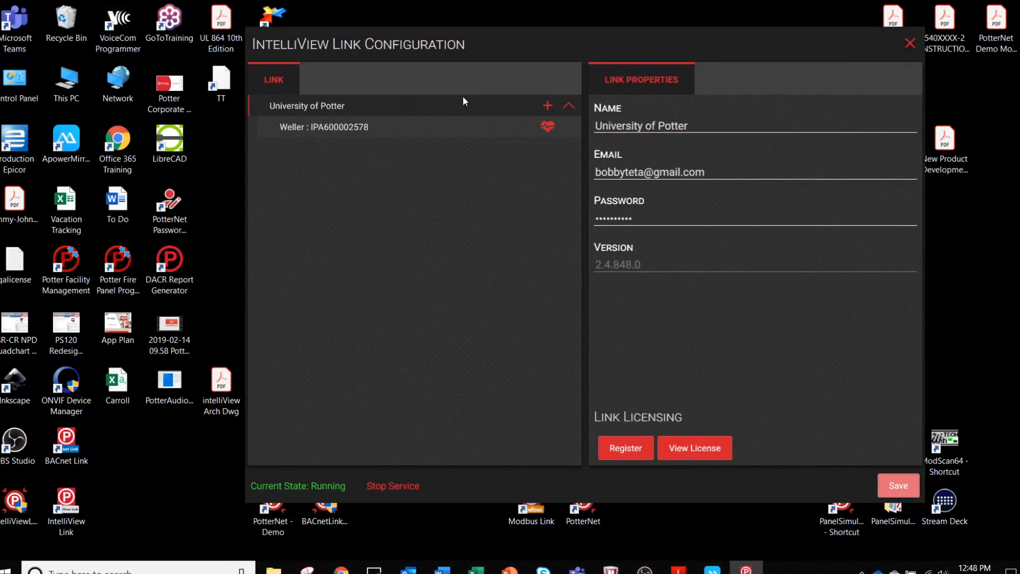